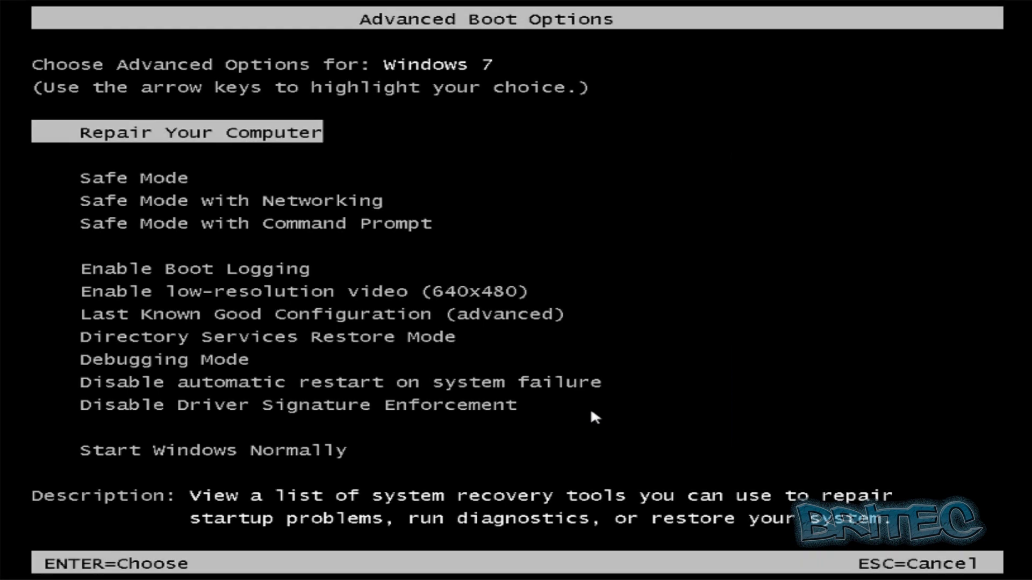
# Step: Highlight Safe Mode with Networking in the Advanced Boot Options menu
pyautogui.press('Down')
pyautogui.press('Down')
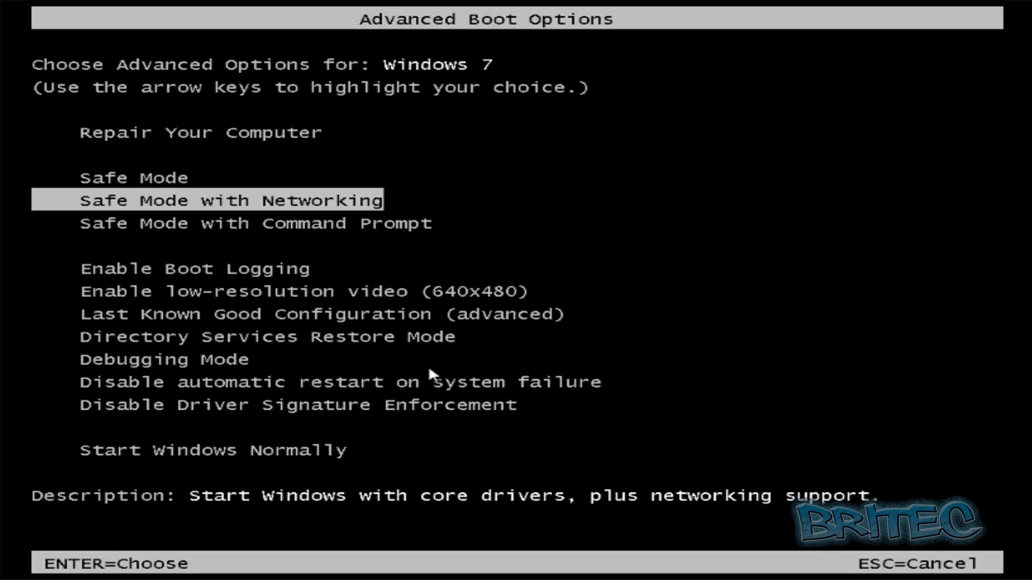
pyautogui.press('Return')
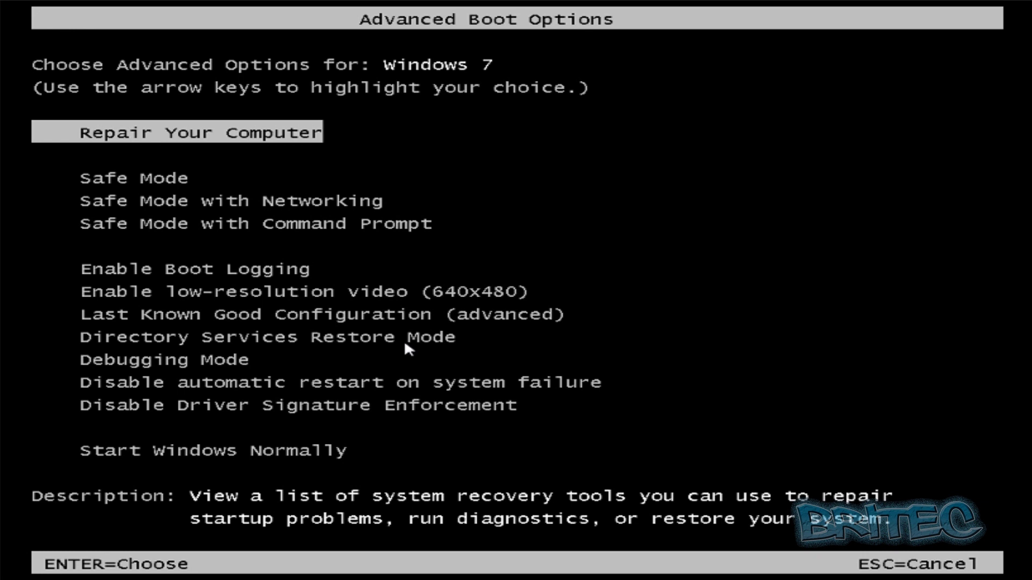
# Step: Boot into Safe Mode with Command Prompt, run explorer to load the desktop, then close the prompt
pyautogui.press('Down')
pyautogui.press('Down')
pyautogui.press('Down')
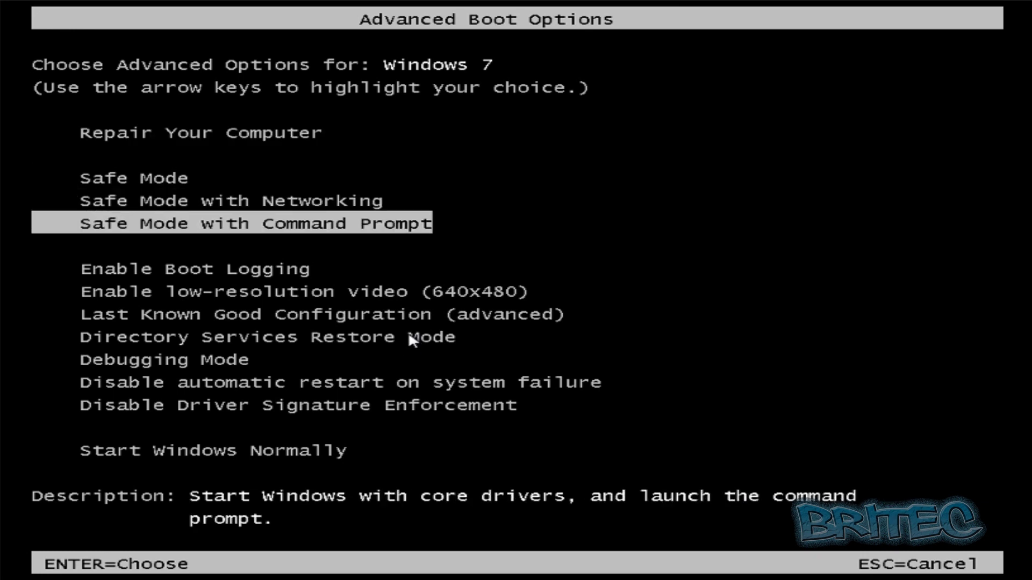
pyautogui.press('Return')
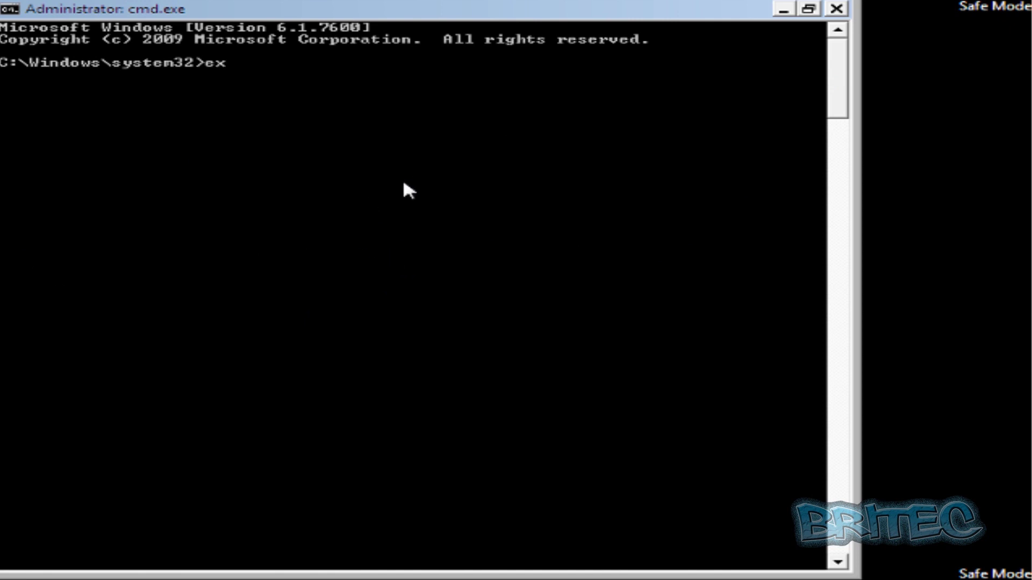
pyautogui.write('orer')
pyautogui.press('Return')
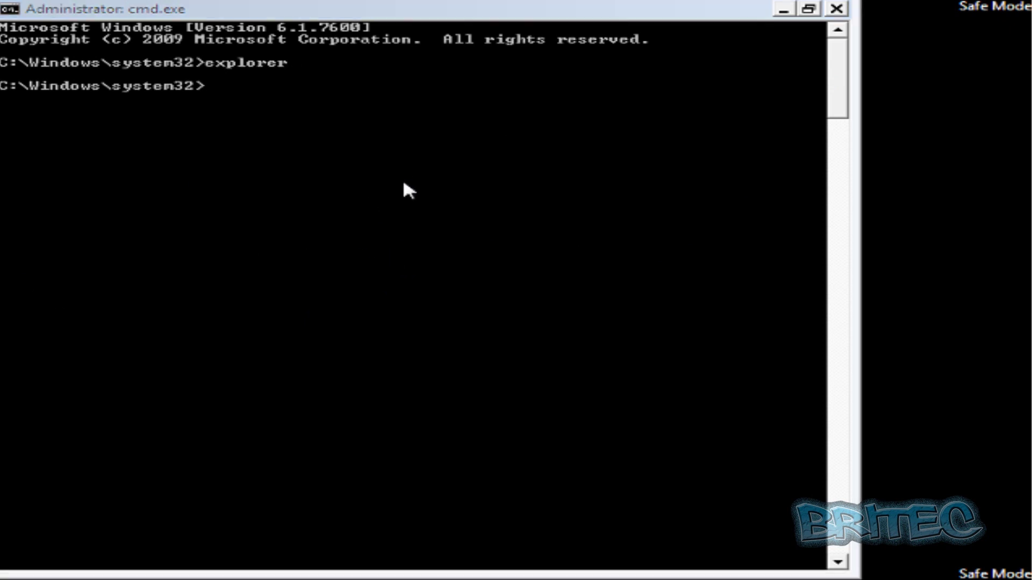
pyautogui.click(847, 17)
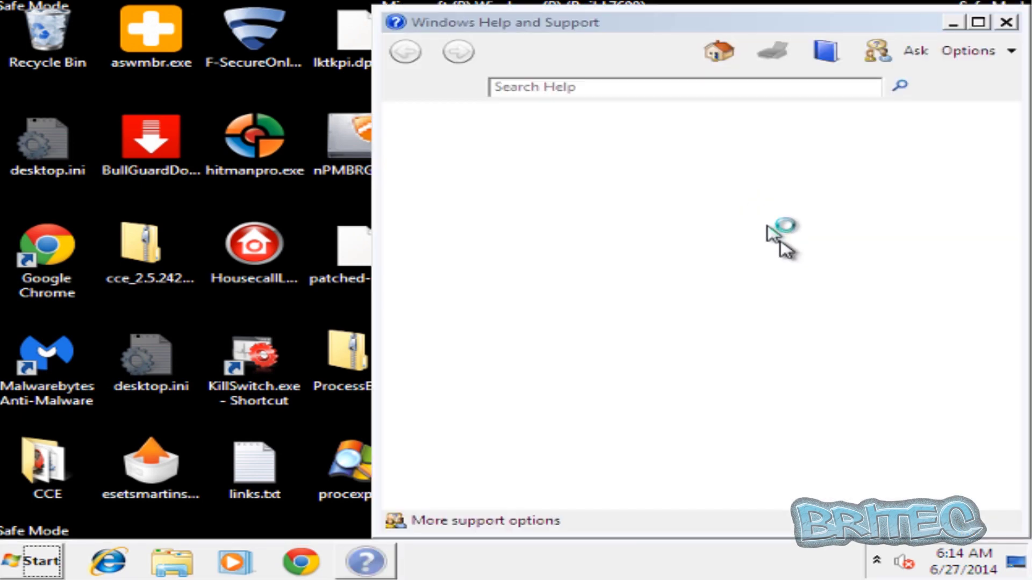
# Step: Close Help and Support and inspect the suspicious video_oc1c1a1f8ayf9cwc.exe file on the desktop
pyautogui.click(1005, 23)
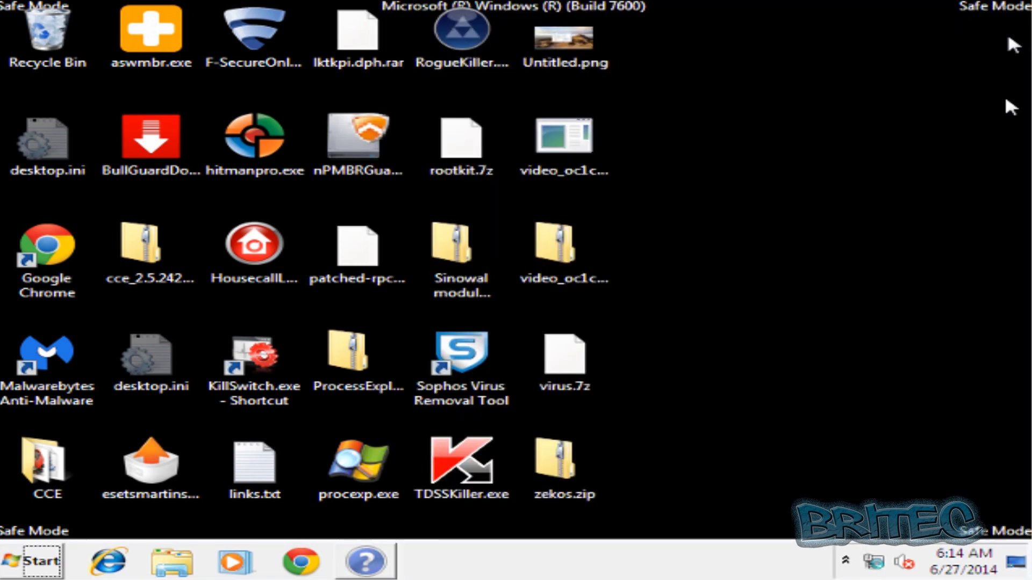
pyautogui.click(606, 155)
pyautogui.moveTo(594, 175)
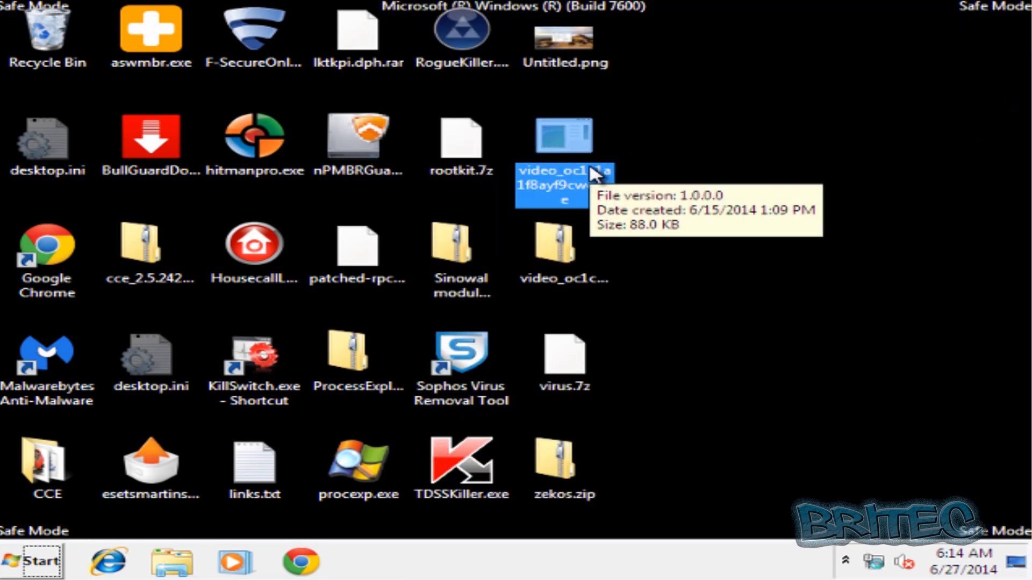
pyautogui.click(656, 419)
# Step: Search for regedit from Start and launch Registry Editor
pyautogui.click(37, 562)
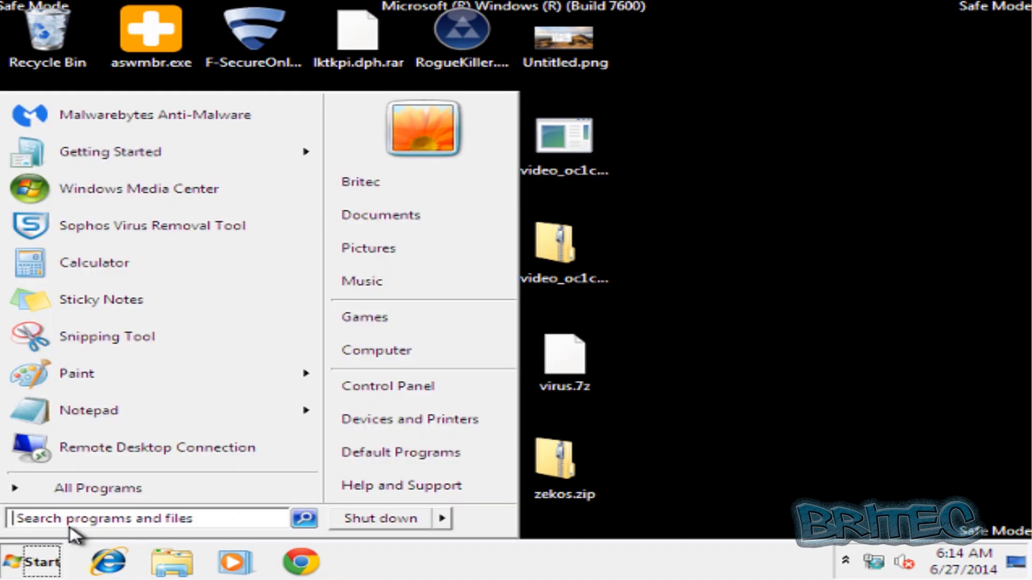
pyautogui.write('re')
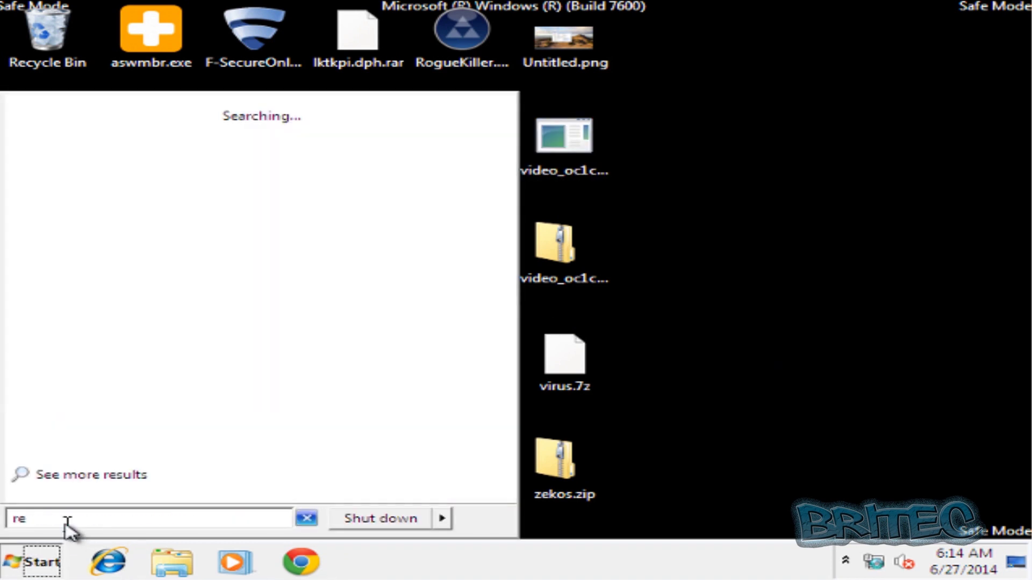
pyautogui.write('gedit')
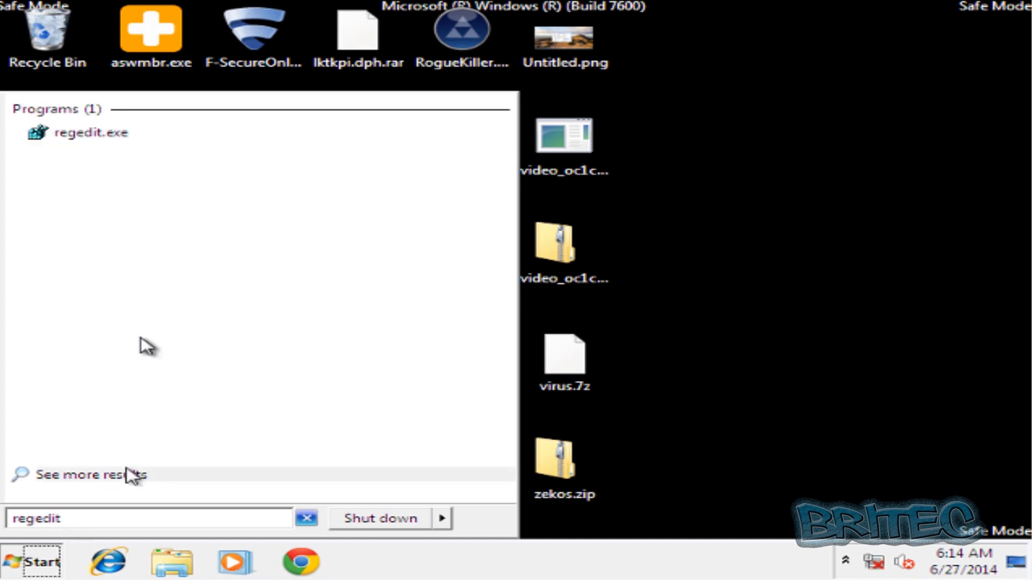
pyautogui.click(94, 141)
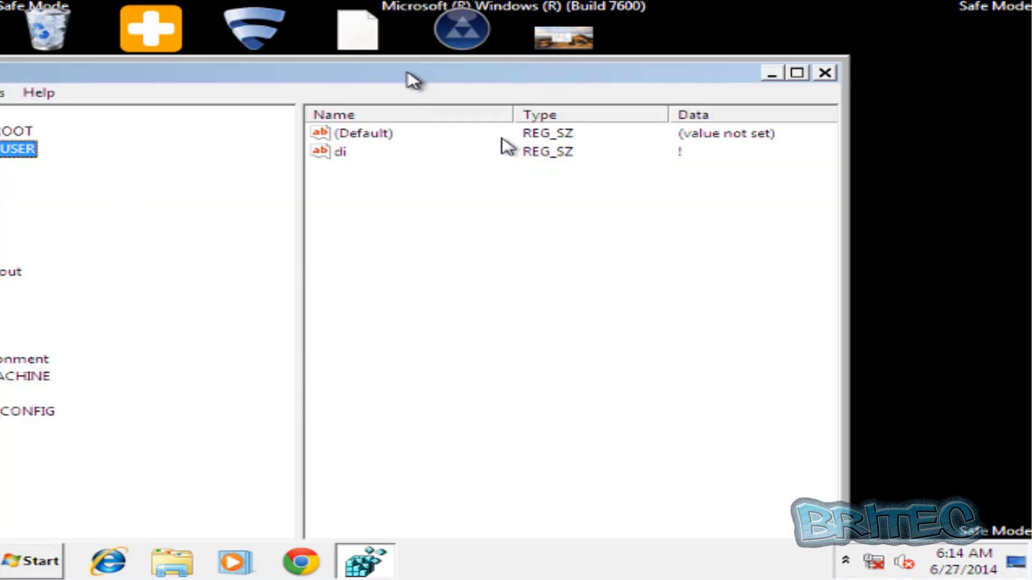
# Step: Resize the Registry Editor window and position it at the upper left
pyautogui.moveTo(391, 80); pyautogui.dragTo(606, 69)
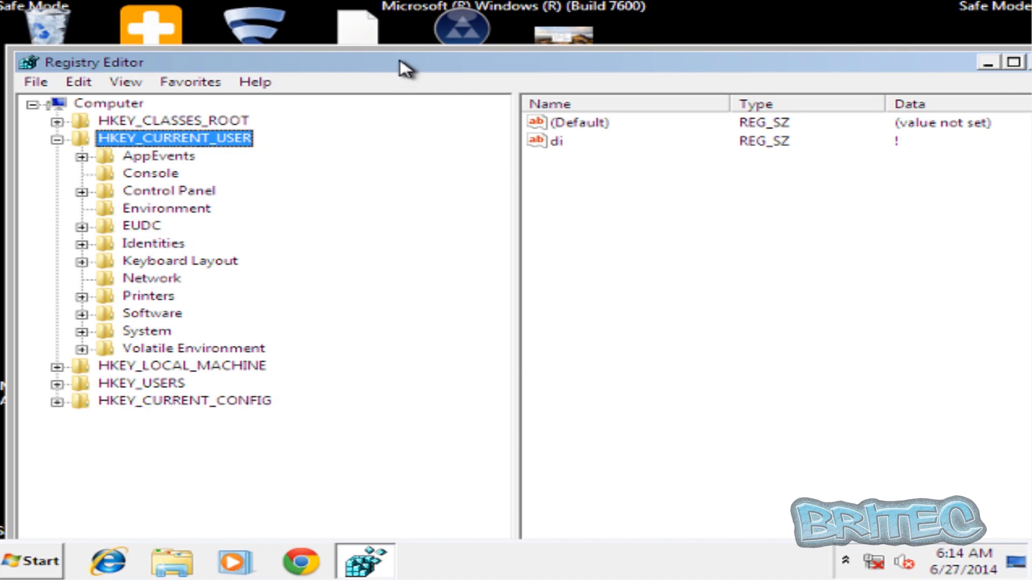
pyautogui.moveTo(405, 62); pyautogui.dragTo(410, 42)
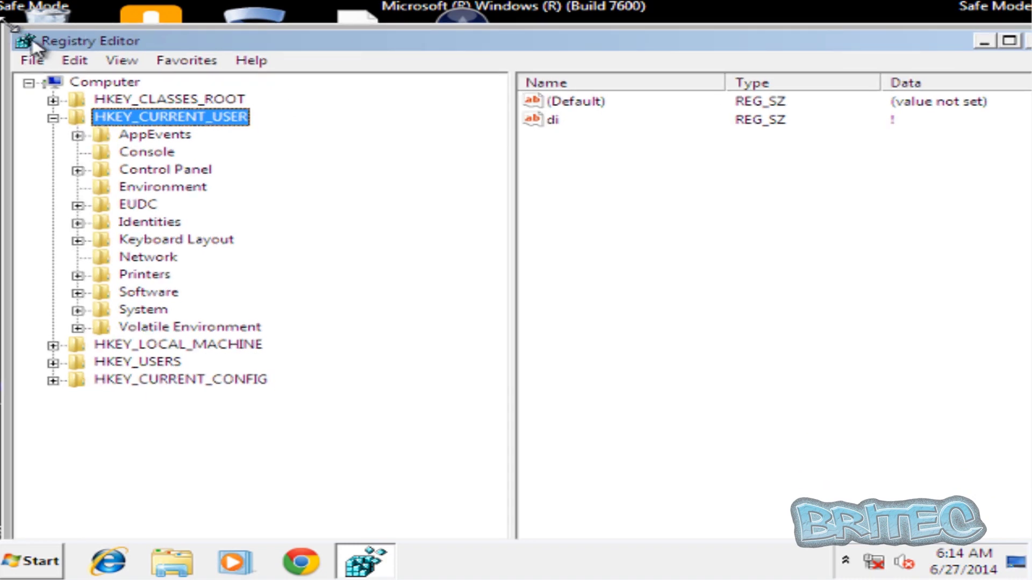
pyautogui.moveTo(13, 30); pyautogui.dragTo(193, 136)
pyautogui.moveTo(430, 155); pyautogui.dragTo(299, 40)
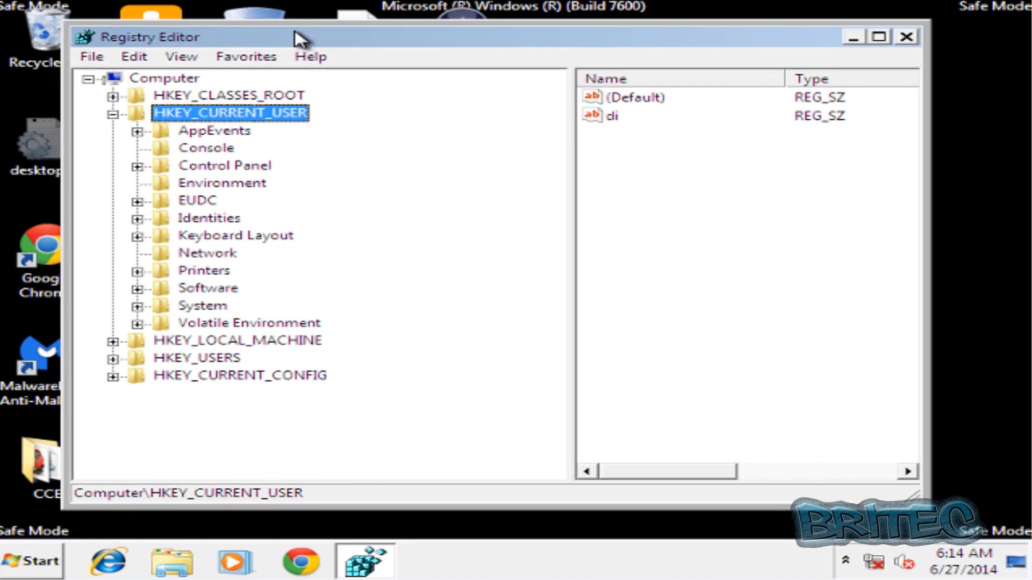
# Step: Navigate to HKCU\Software\Microsoft\Windows\CurrentVersion\Run to show its startup values
pyautogui.click(113, 114)
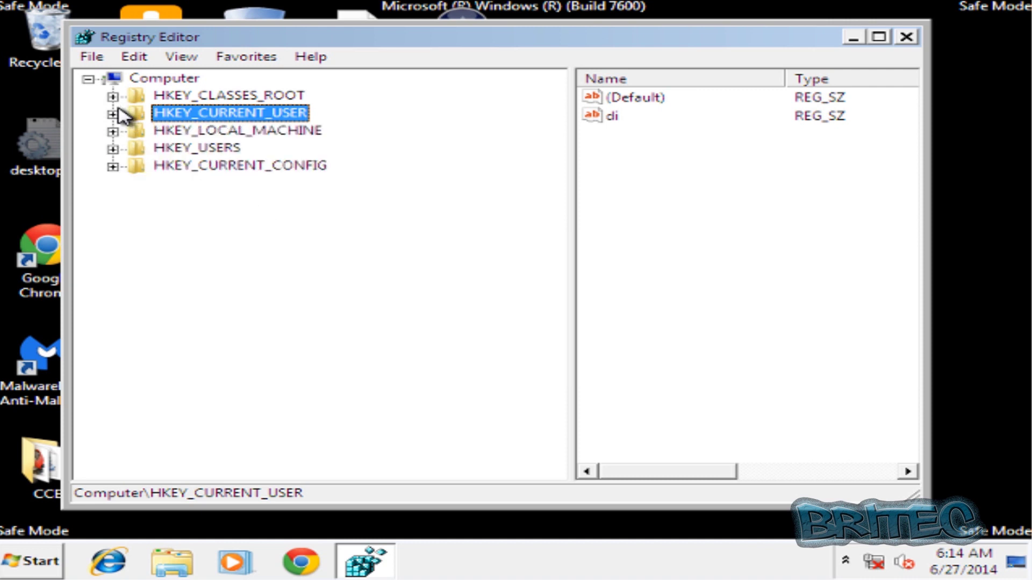
pyautogui.click(199, 97)
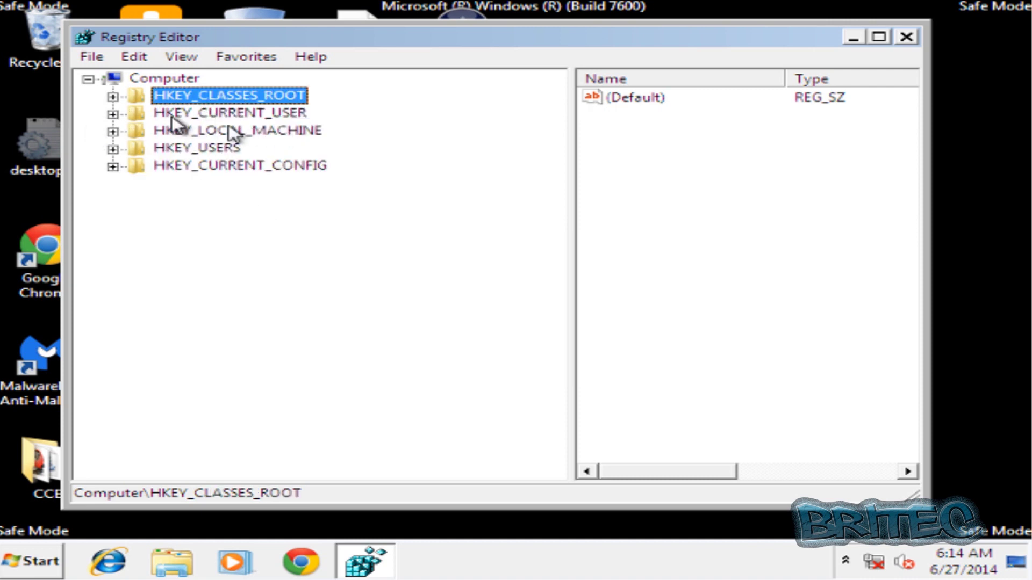
pyautogui.click(113, 114)
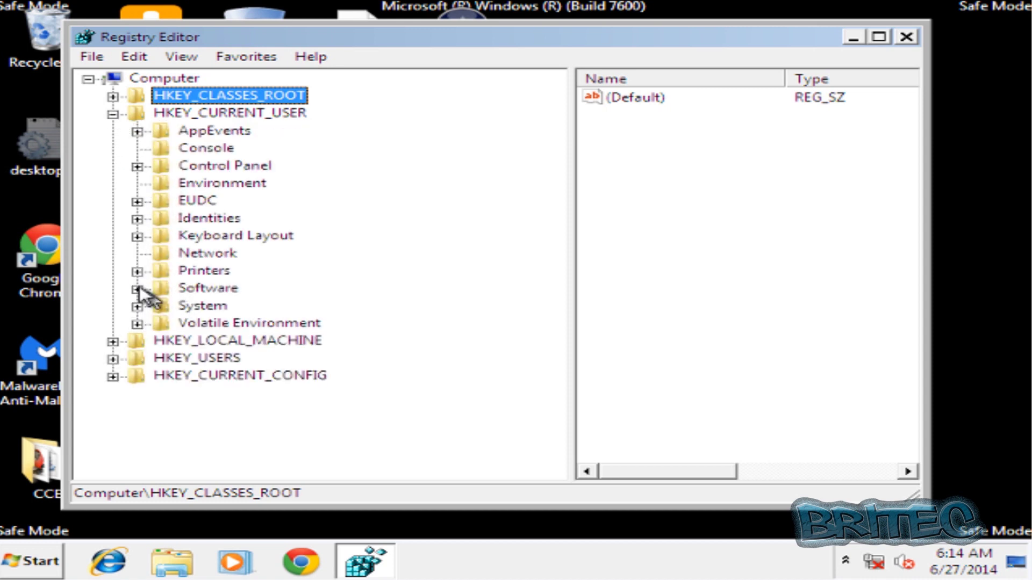
pyautogui.click(137, 289)
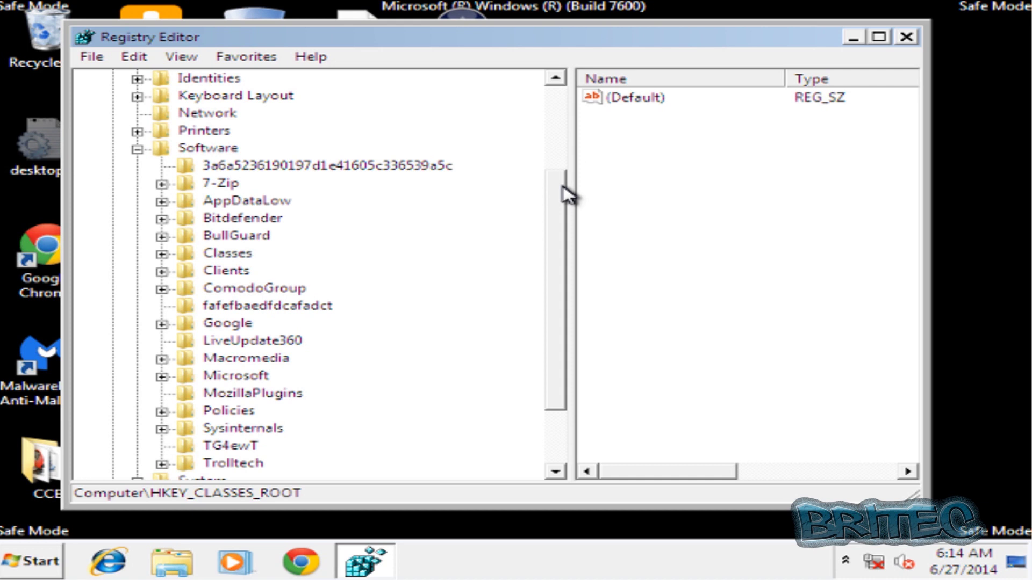
pyautogui.moveTo(562, 188); pyautogui.dragTo(559, 230)
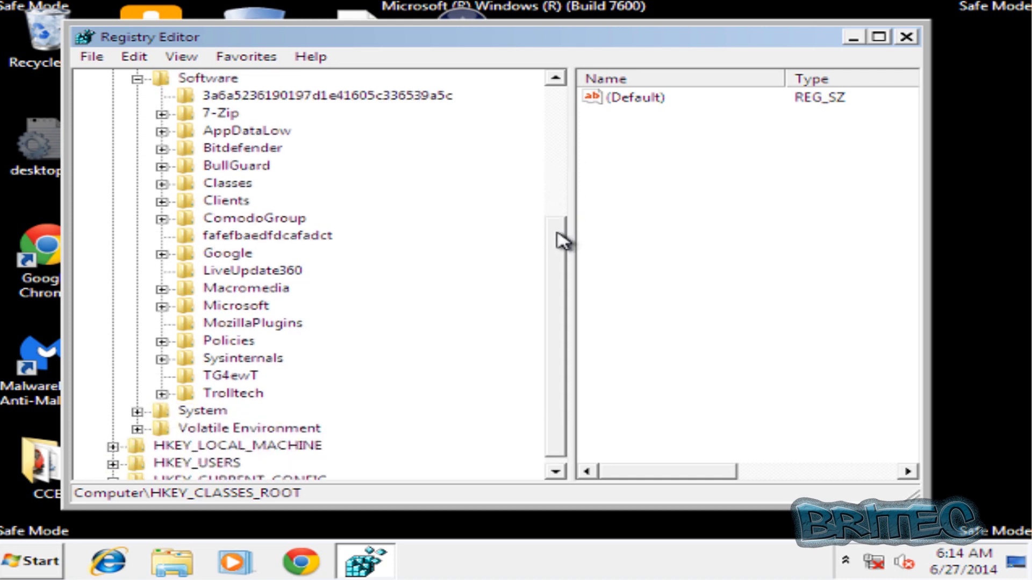
pyautogui.click(162, 307)
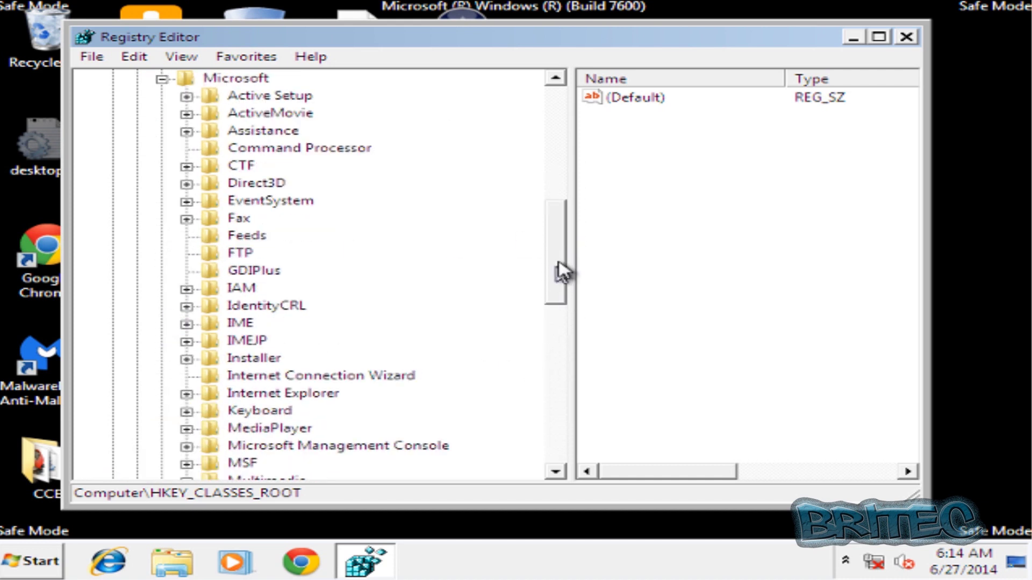
pyautogui.moveTo(562, 269); pyautogui.dragTo(556, 379)
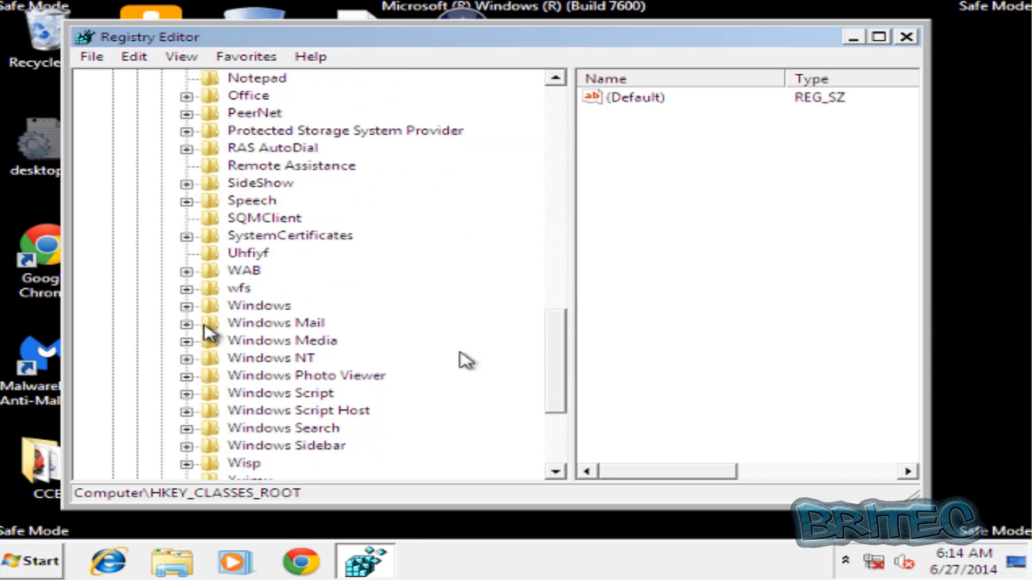
pyautogui.click(228, 306)
pyautogui.click(187, 307)
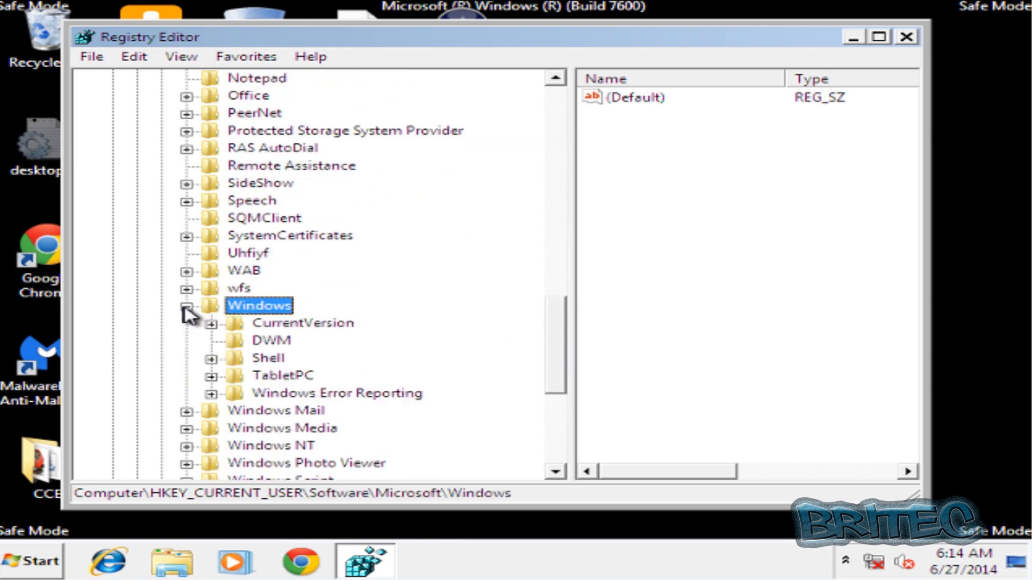
pyautogui.click(279, 323)
pyautogui.click(211, 324)
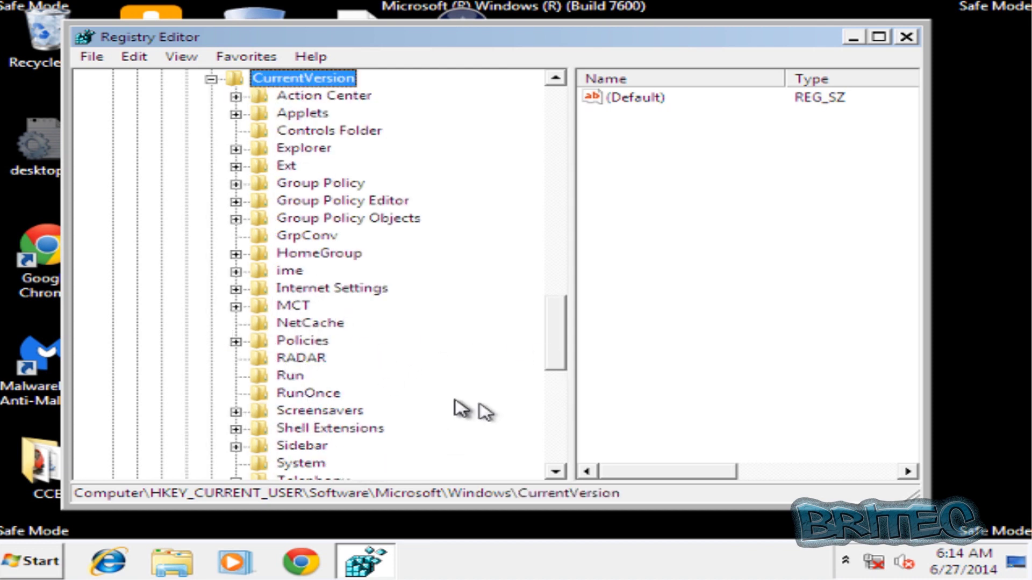
pyautogui.click(290, 376)
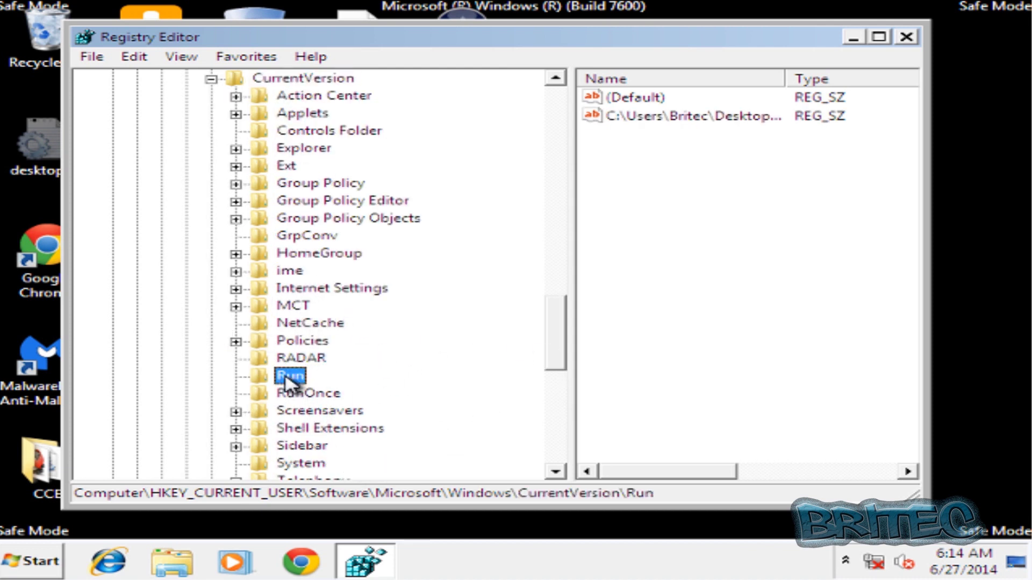
# Step: Delete the Run value that launches the desktop video file, confirming the deletion
pyautogui.click(727, 117)
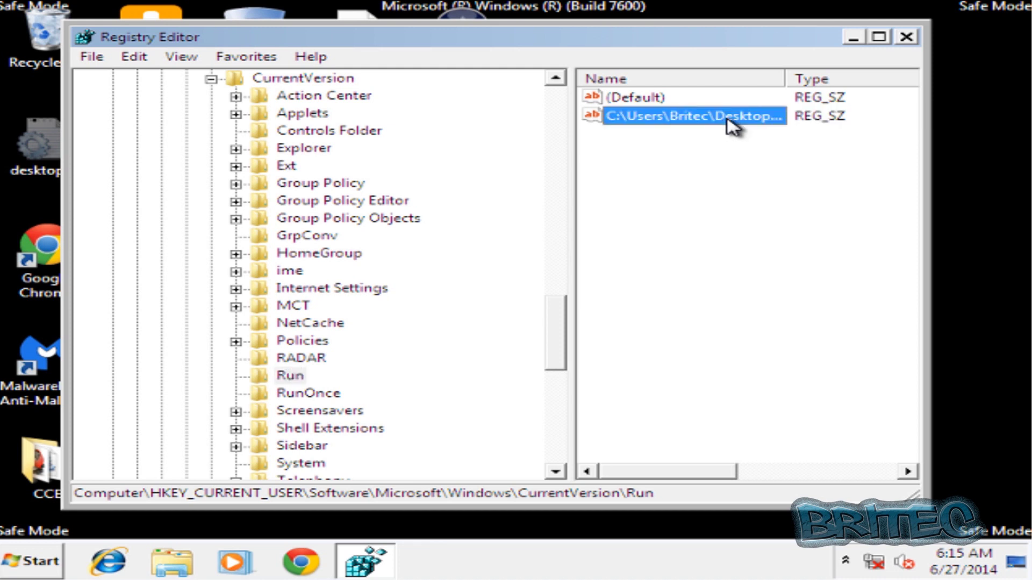
pyautogui.rightClick(727, 118)
pyautogui.click(747, 178)
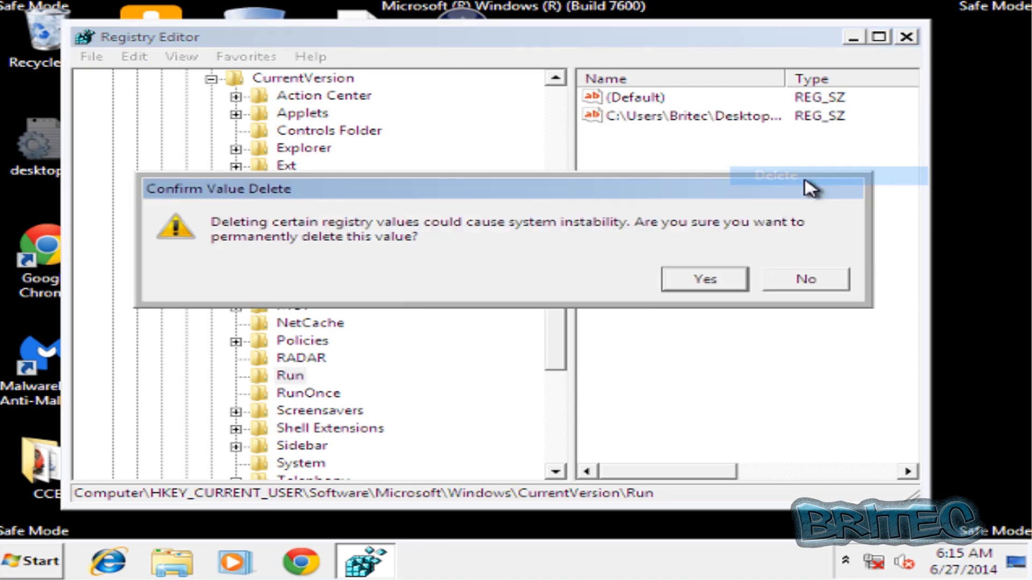
pyautogui.click(704, 275)
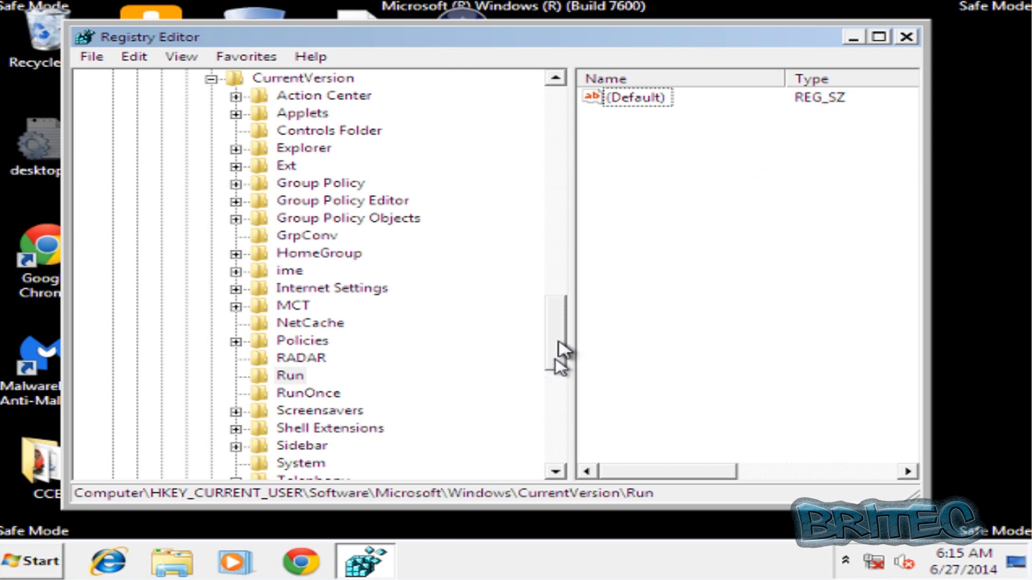
# Step: Navigate to HKCU\Software\Microsoft\Windows NT\CurrentVersion\Winlogon to list its values
pyautogui.moveTo(559, 342); pyautogui.dragTo(562, 317)
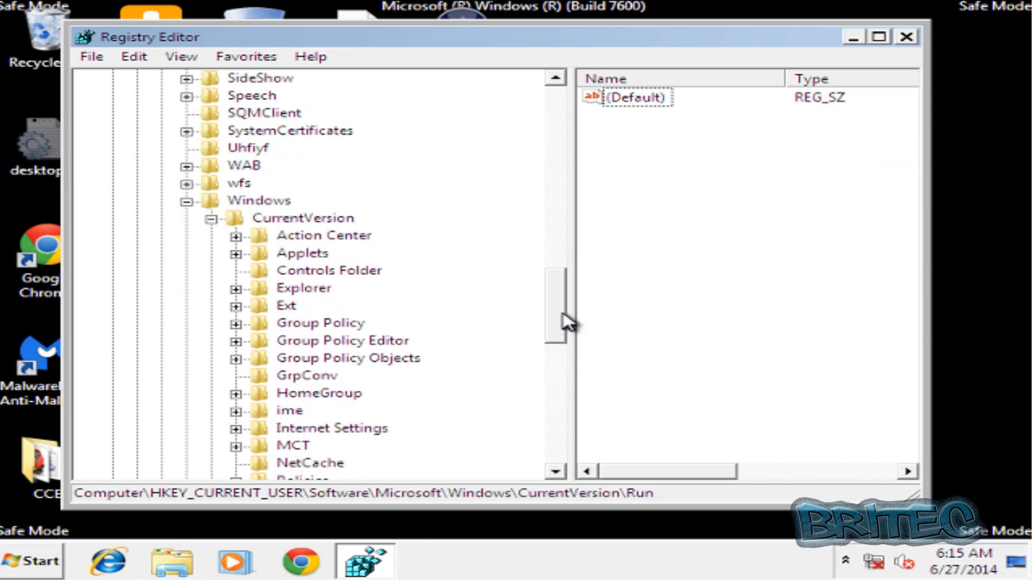
pyautogui.click(211, 218)
pyautogui.click(186, 202)
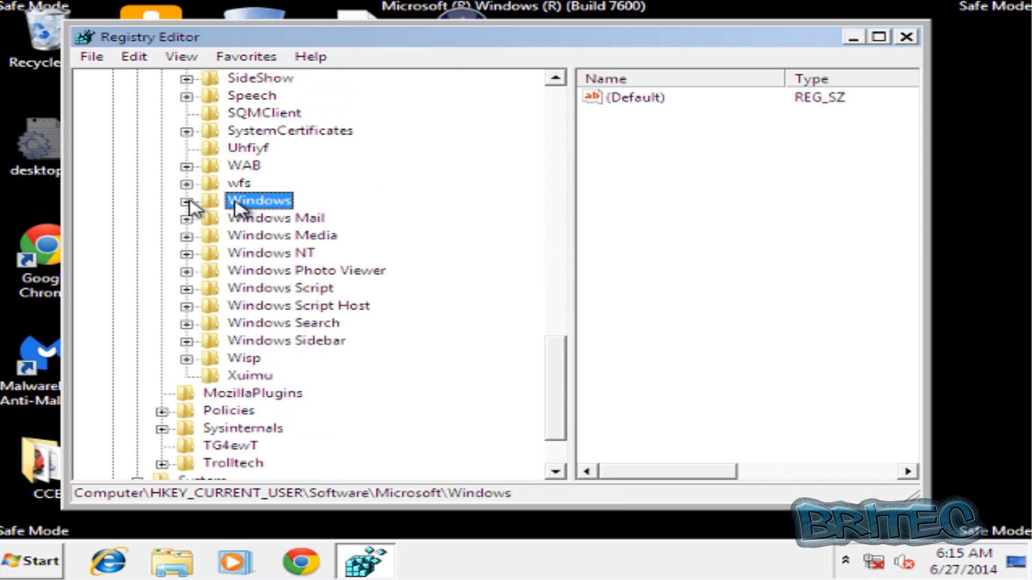
pyautogui.click(275, 255)
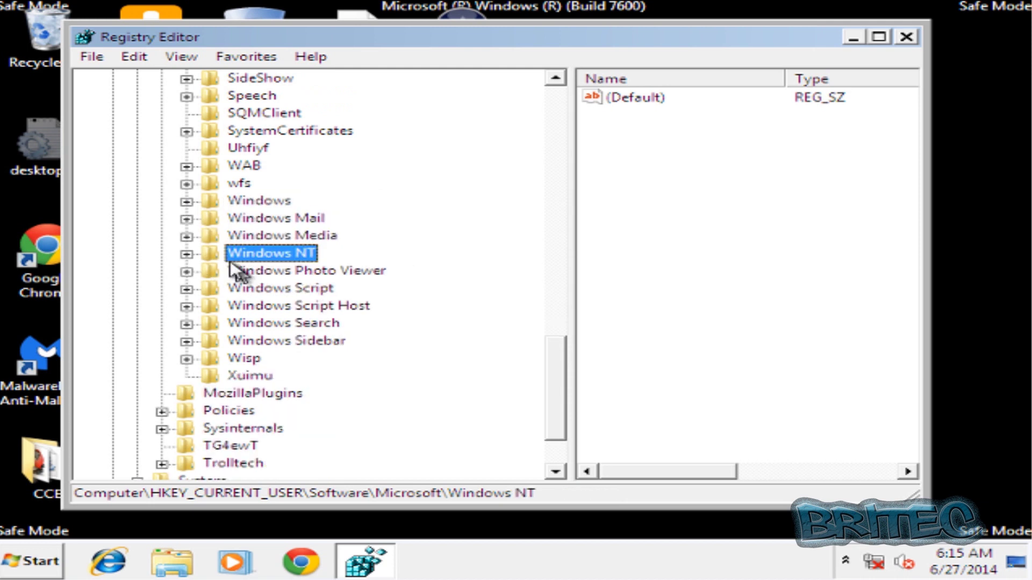
pyautogui.click(186, 254)
pyautogui.click(276, 273)
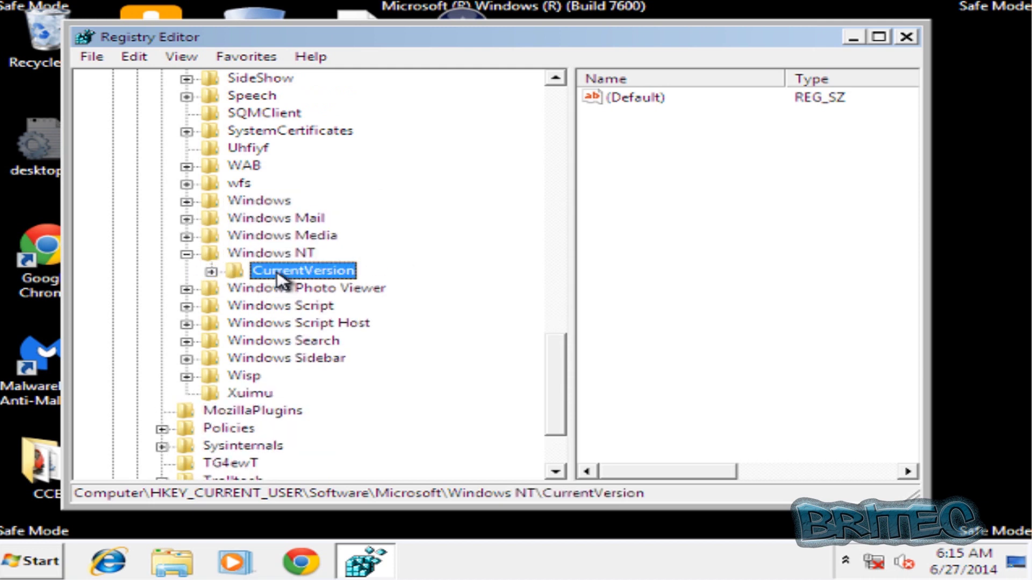
pyautogui.click(211, 272)
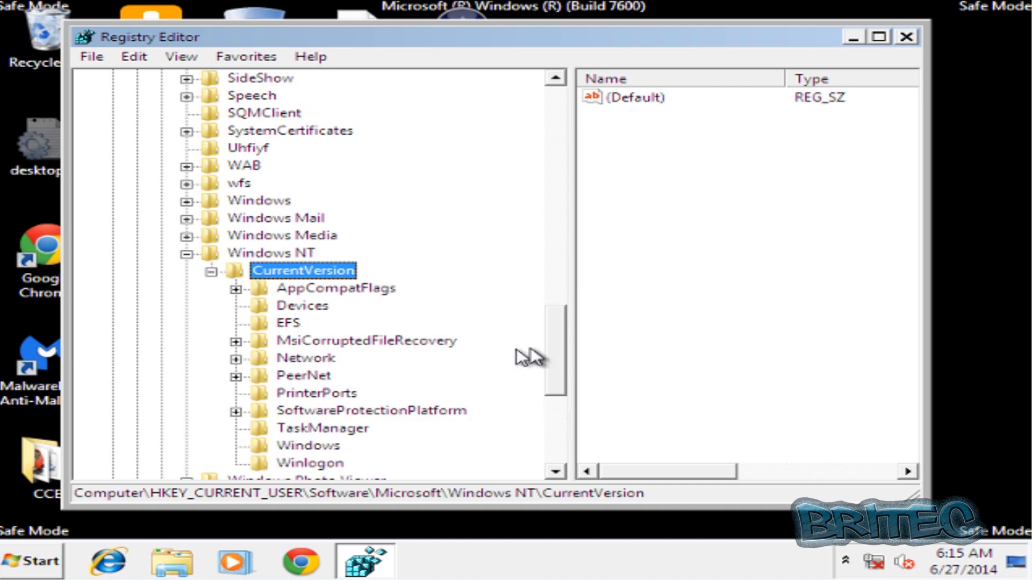
pyautogui.moveTo(565, 347); pyautogui.dragTo(563, 367)
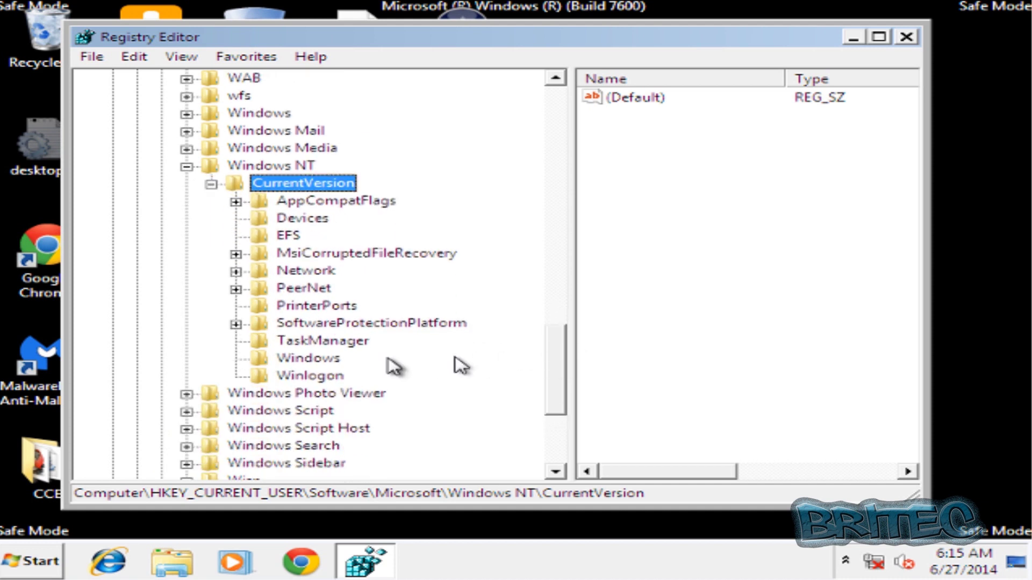
pyautogui.click(310, 376)
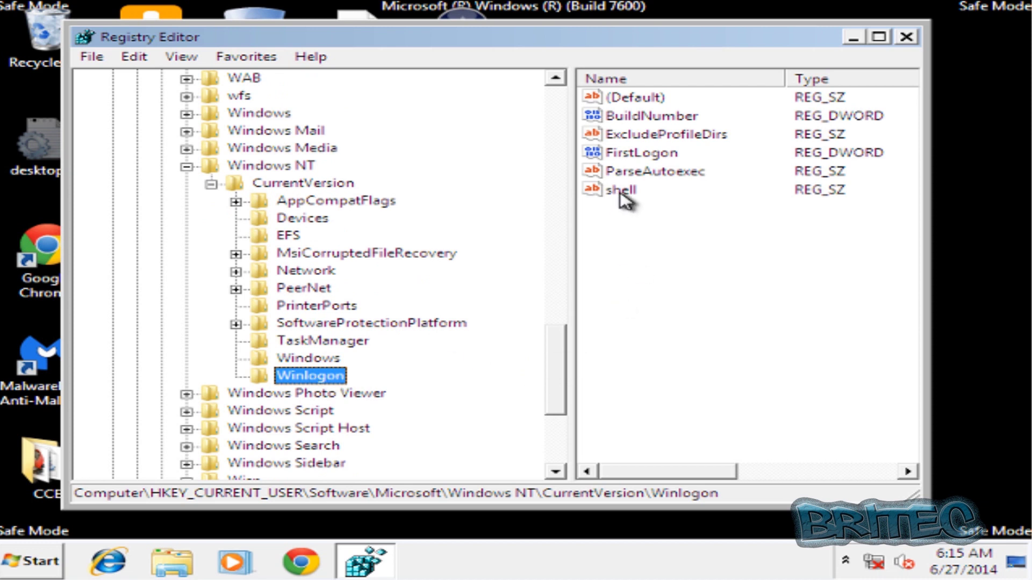
# Step: Widen the values pane, check the shell value's data, then delete it
pyautogui.moveTo(571, 239); pyautogui.dragTo(419, 248)
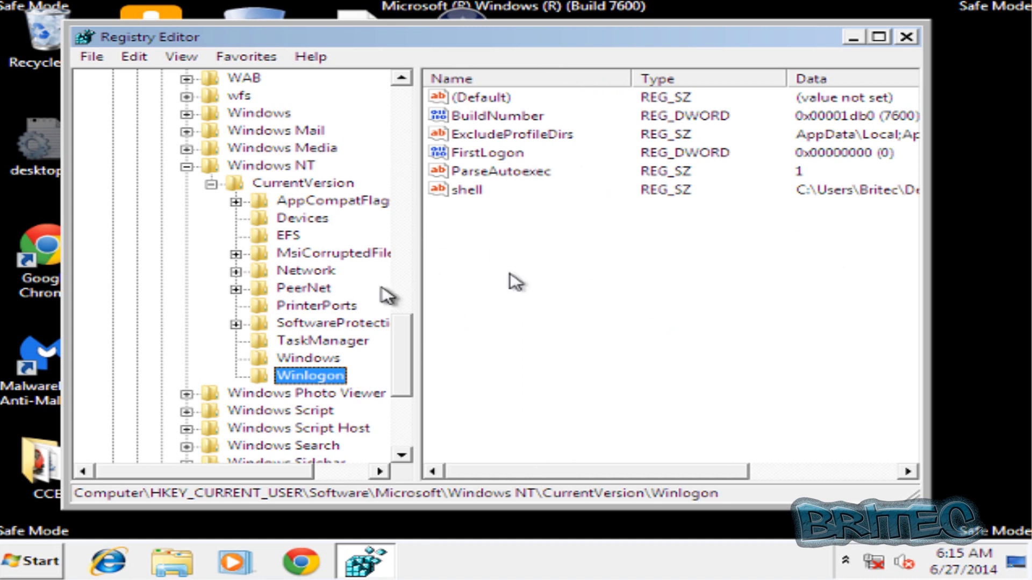
pyautogui.moveTo(420, 269); pyautogui.dragTo(240, 272)
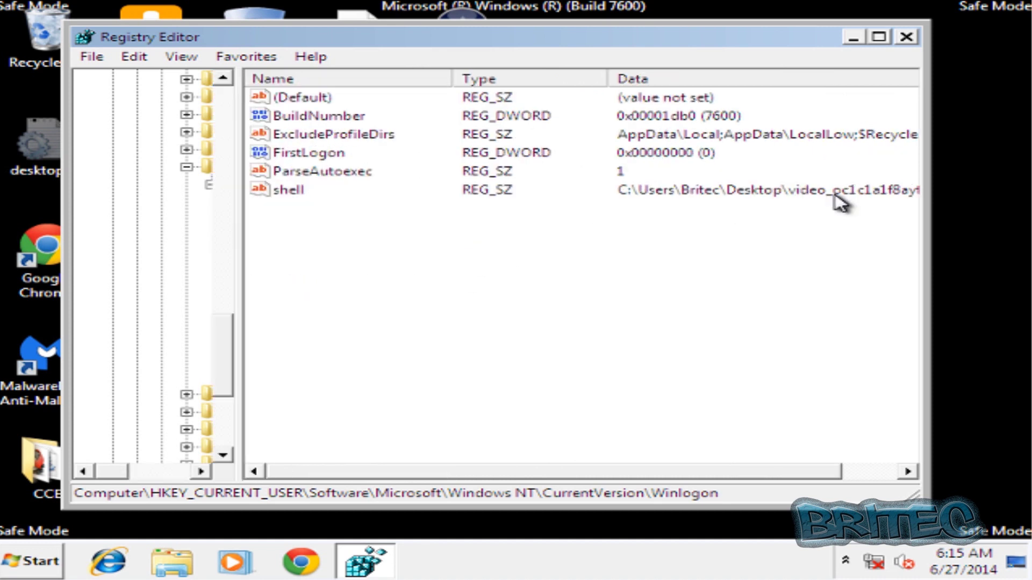
pyautogui.click(281, 190)
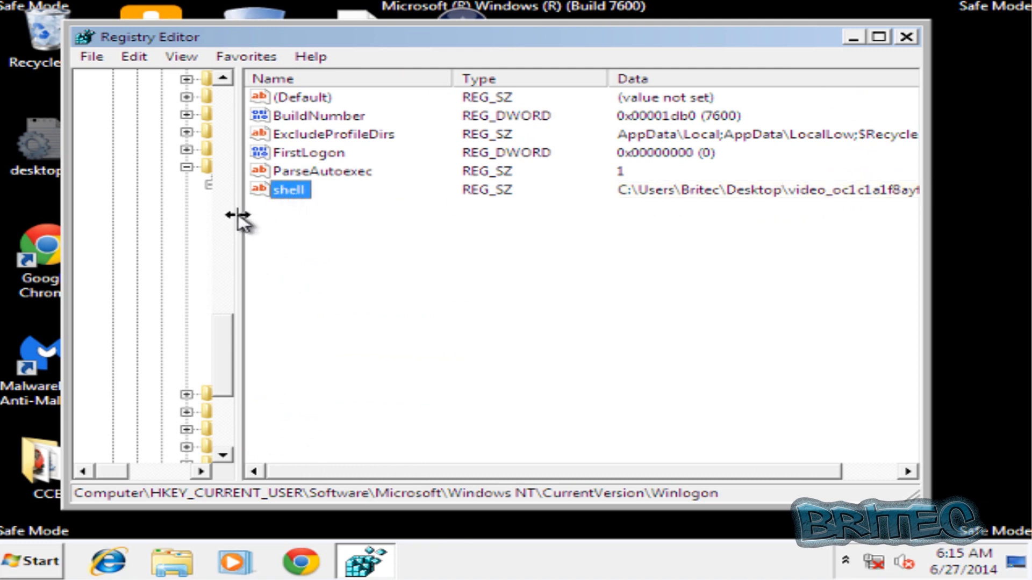
pyautogui.moveTo(237, 214); pyautogui.dragTo(532, 237)
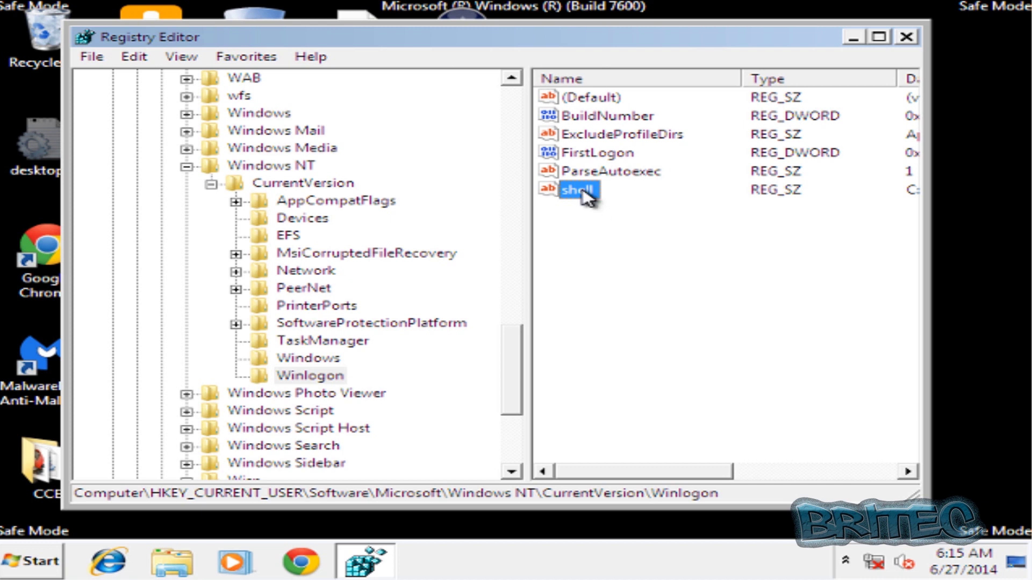
pyautogui.press('Delete')
pyautogui.click(718, 280)
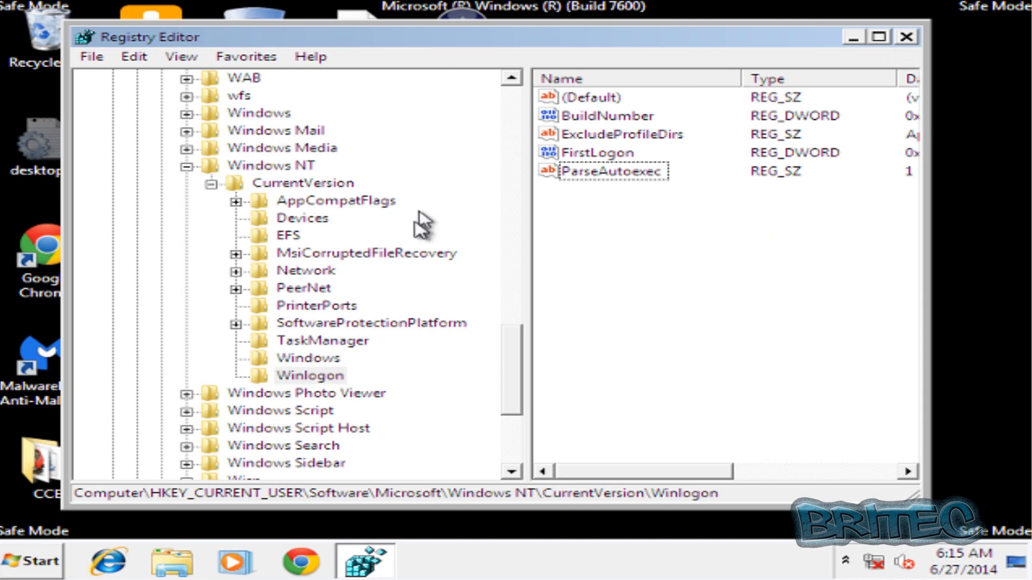
# Step: Collapse the Software and HKEY_CURRENT_USER branches of the registry tree
pyautogui.moveTo(508, 396); pyautogui.dragTo(532, 231)
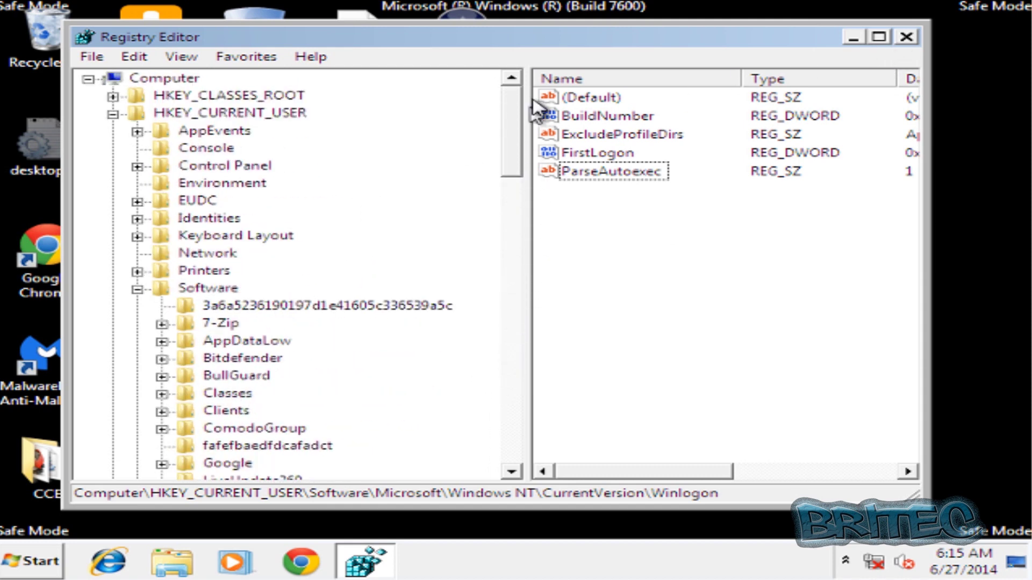
pyautogui.click(137, 289)
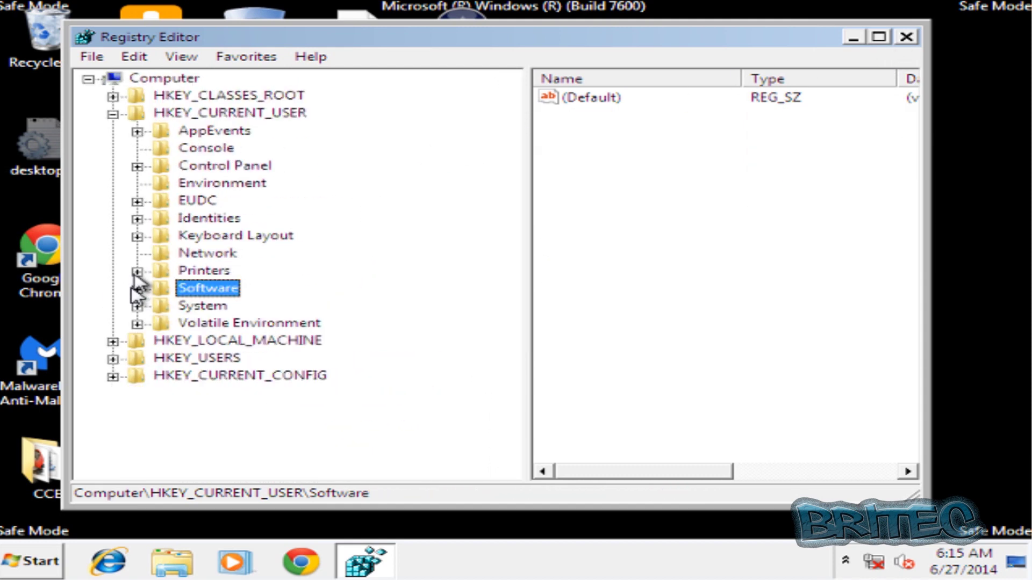
pyautogui.click(112, 114)
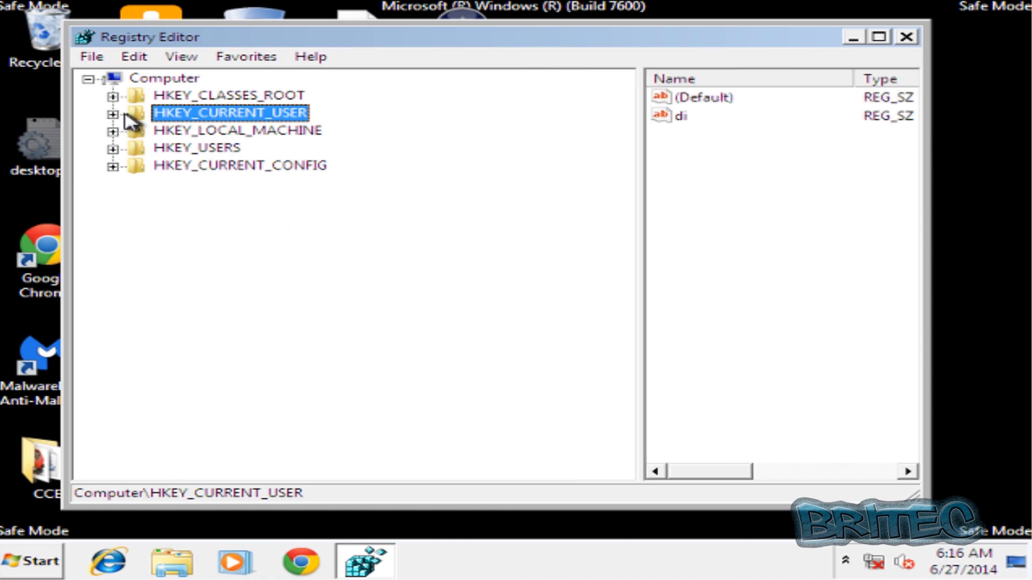
# Step: Close Registry Editor and delete the malicious video file from the desktop
pyautogui.click(908, 38)
pyautogui.click(565, 156)
pyautogui.rightClick(560, 135)
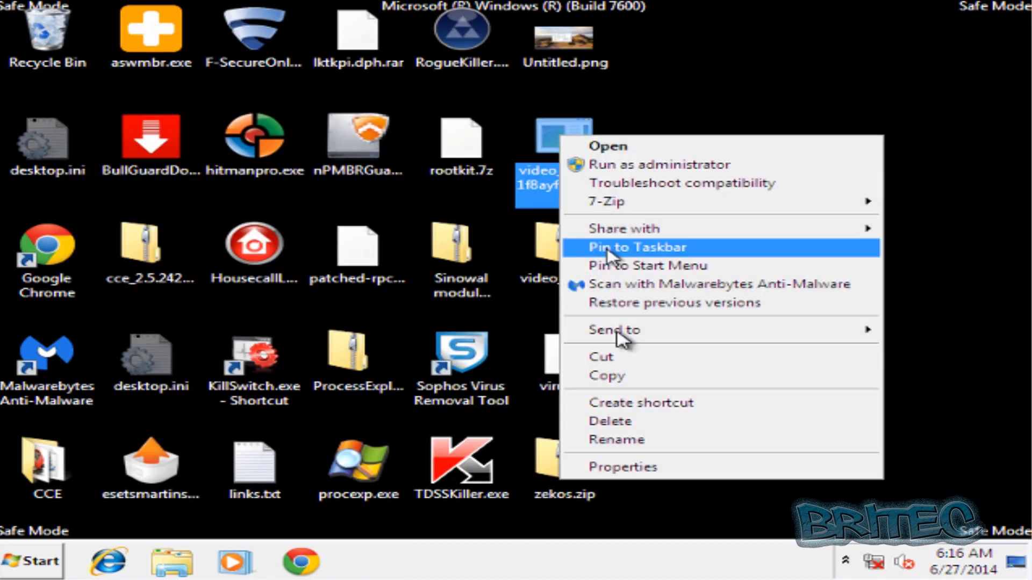
pyautogui.click(639, 429)
pyautogui.click(614, 357)
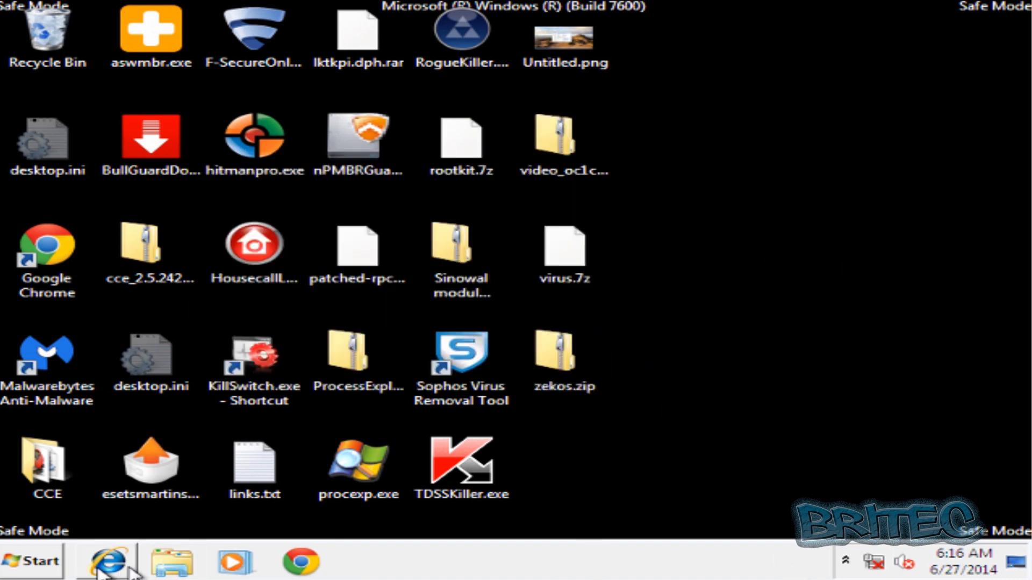
# Step: Restart Windows from the Start menu to leave Safe Mode
pyautogui.click(40, 563)
pyautogui.moveTo(442, 517)
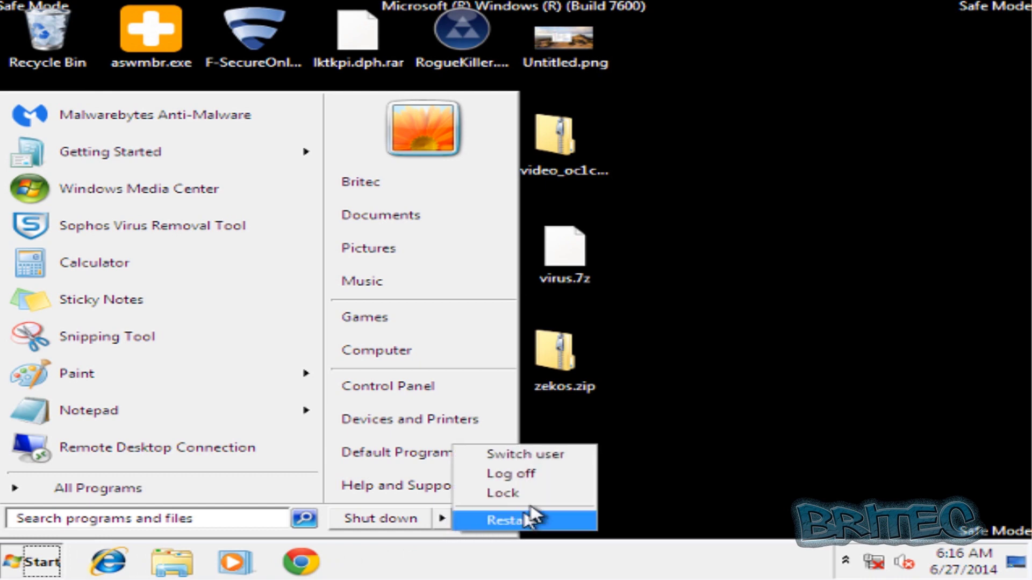
pyautogui.click(549, 522)
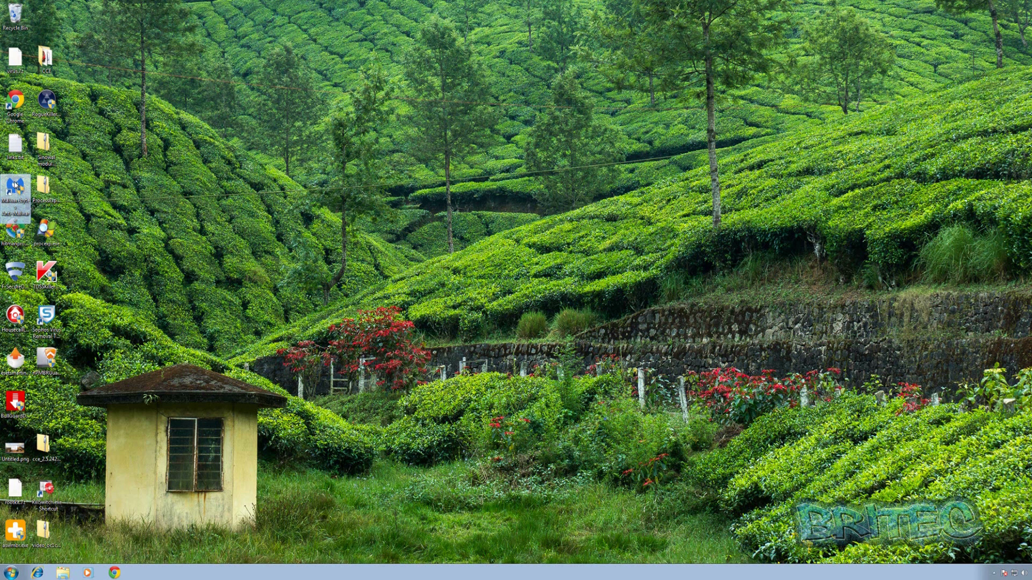
# Step: Place the Malwarebytes and HitmanPro icons mid-desktop, then run Malwarebytes with admin rights
pyautogui.moveTo(15, 191); pyautogui.dragTo(453, 239)
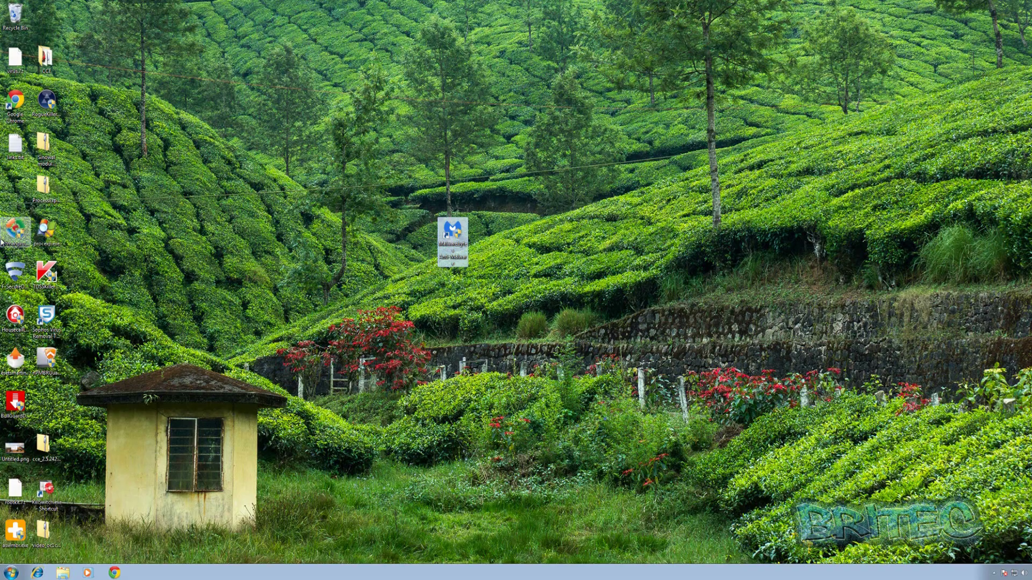
pyautogui.moveTo(15, 232); pyautogui.dragTo(511, 235)
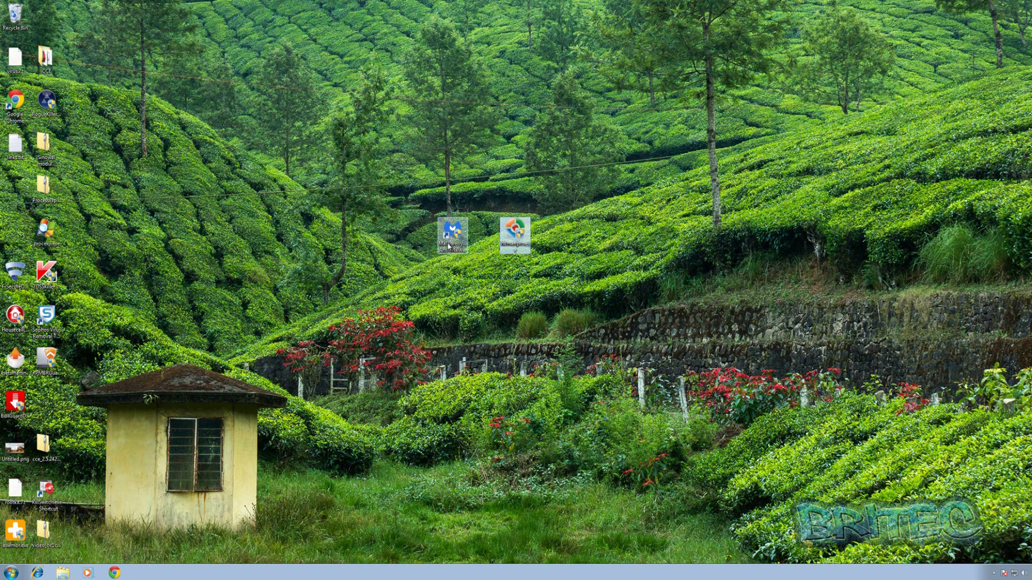
pyautogui.doubleClick(452, 232)
pyautogui.click(565, 309)
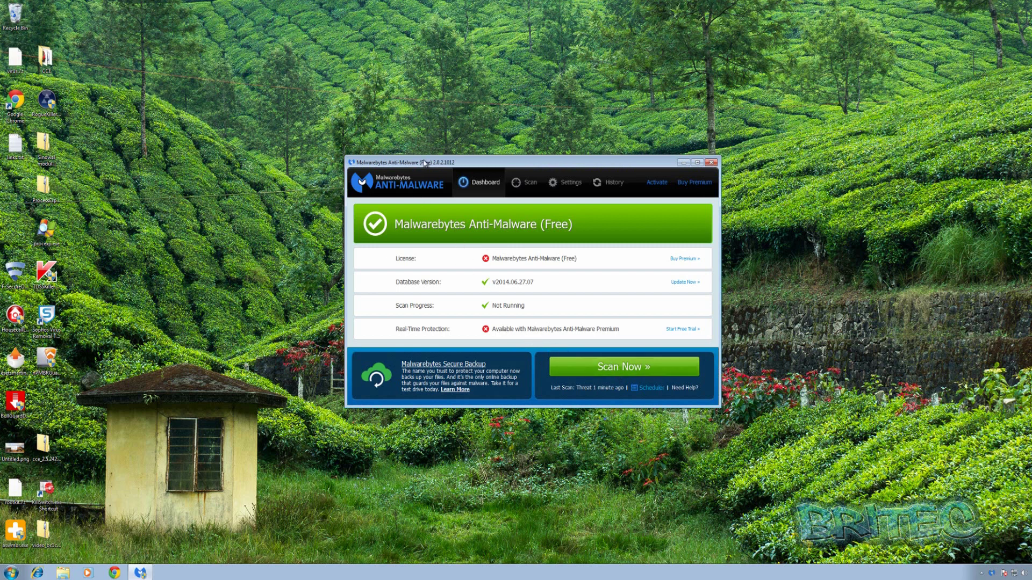
# Step: Start a Malwarebytes threat scan from the Dashboard with Scan Now
pyautogui.click(557, 370)
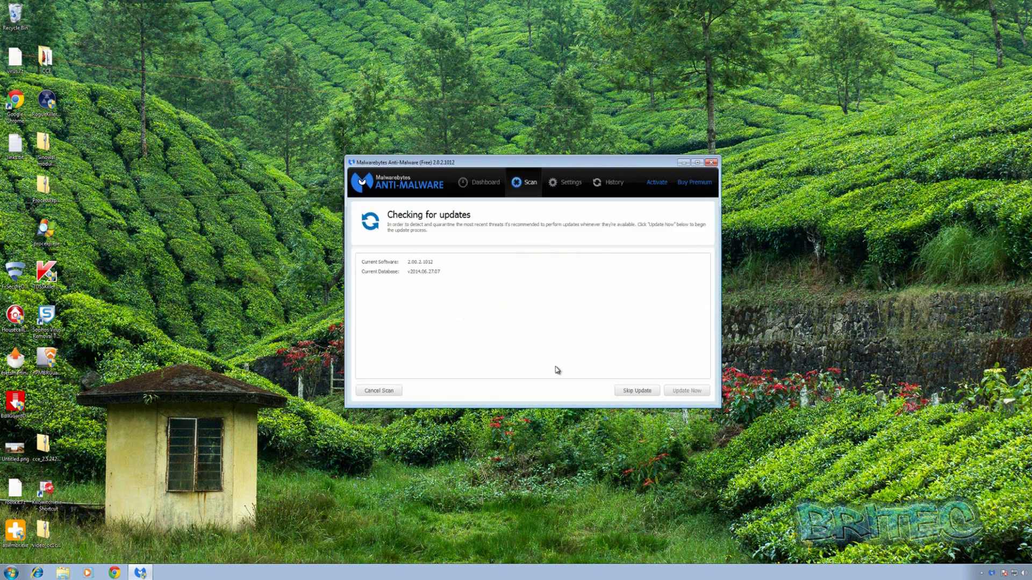